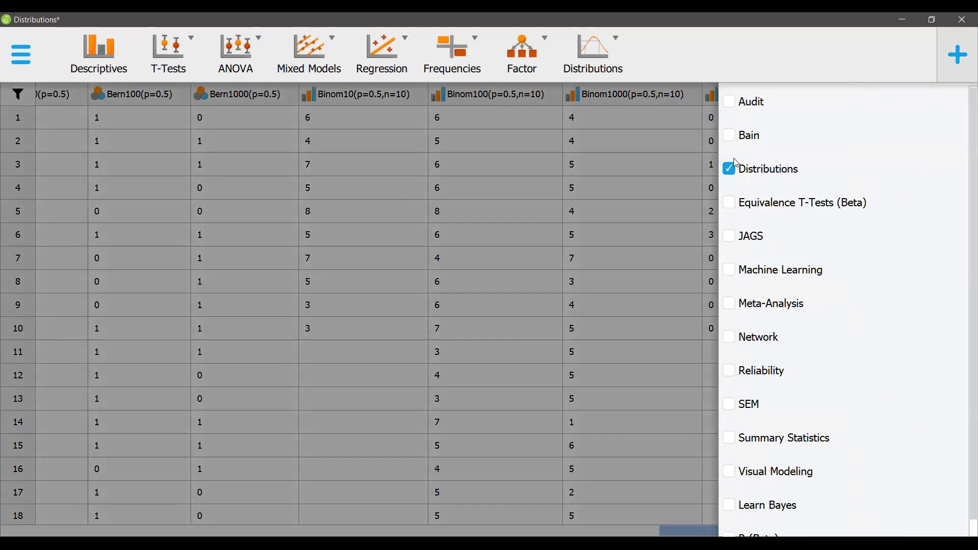
Close the module list and start a Binomial distribution analysis
click(804, 62)
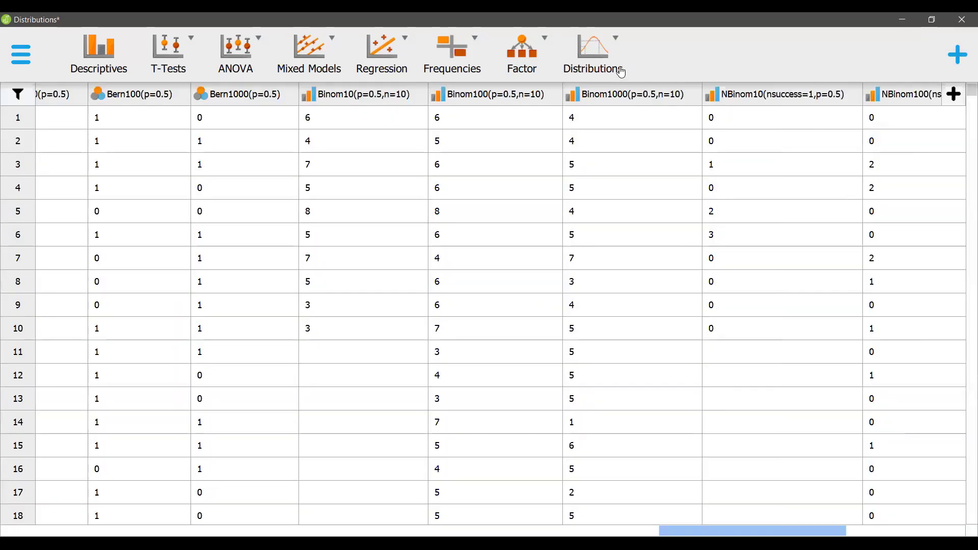
click(622, 73)
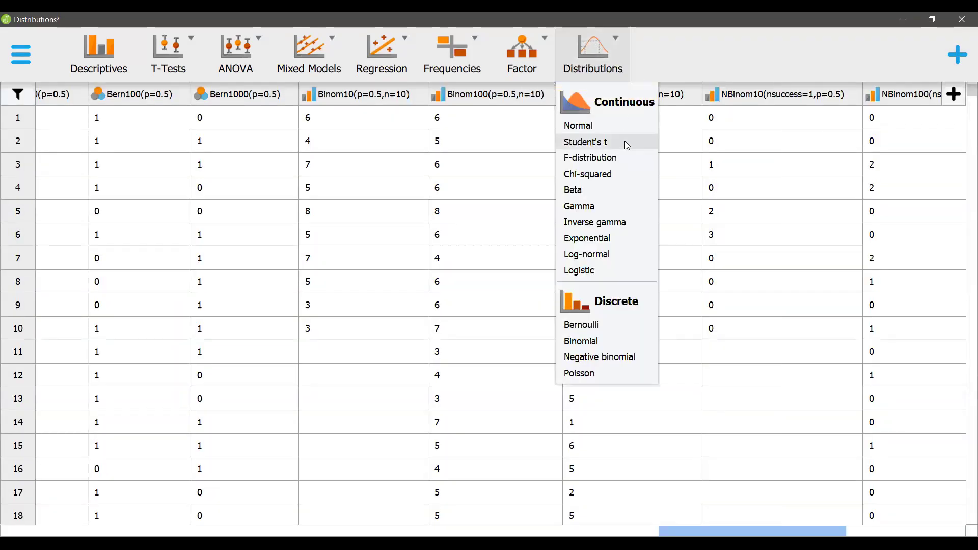
click(607, 341)
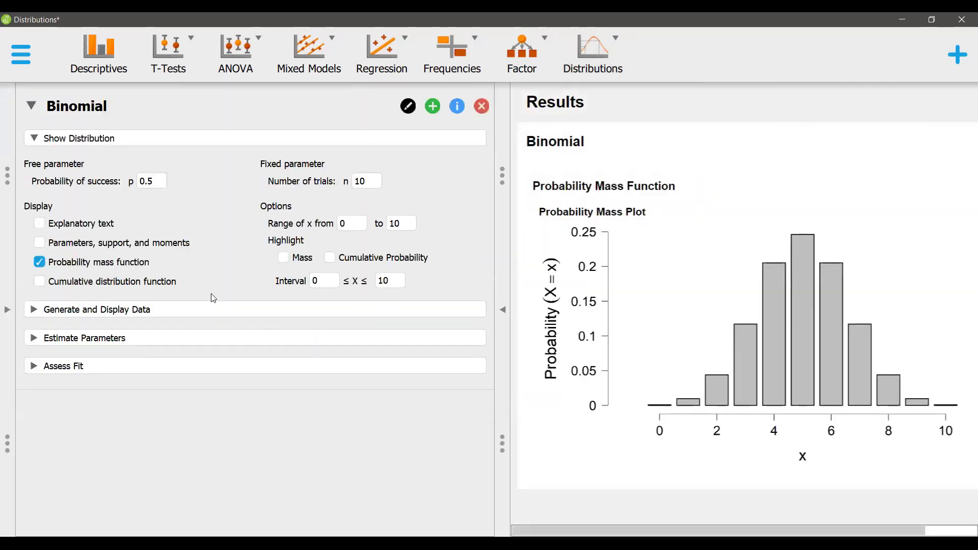
Enable the explanatory text, the parameters, support and moments, and the cumulative distribution function for the binomial distribution
click(66, 232)
click(66, 243)
click(70, 281)
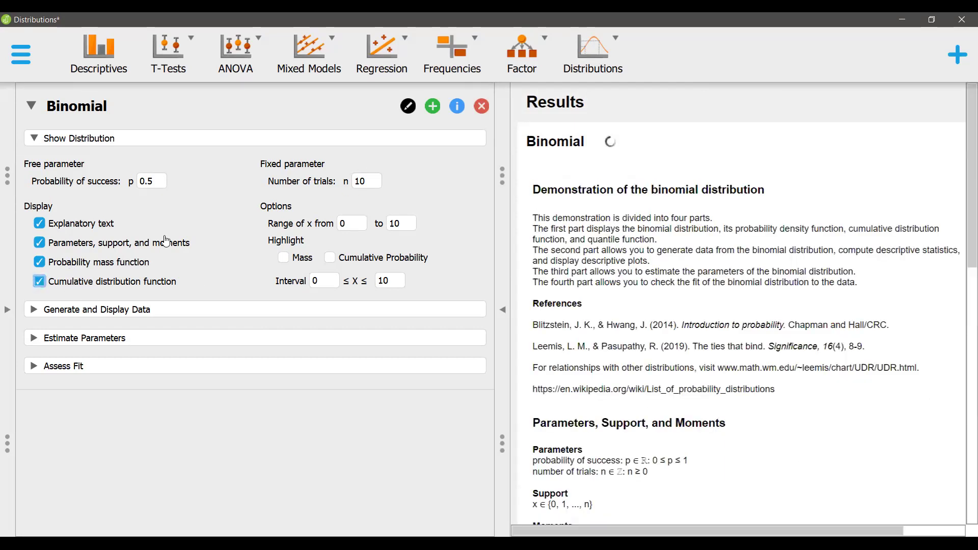
Read the binomial explanatory text and the parameters, support and moments section of the results
scroll(579, 261, down, 3)
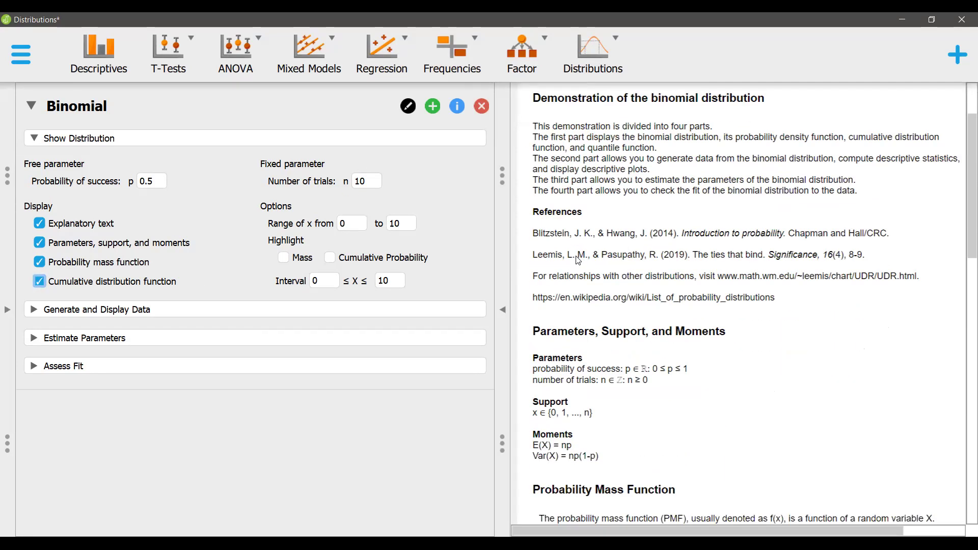
scroll(579, 261, down, 6)
scroll(578, 277, up, 7)
scroll(580, 293, down, 3)
scroll(578, 317, down, 2)
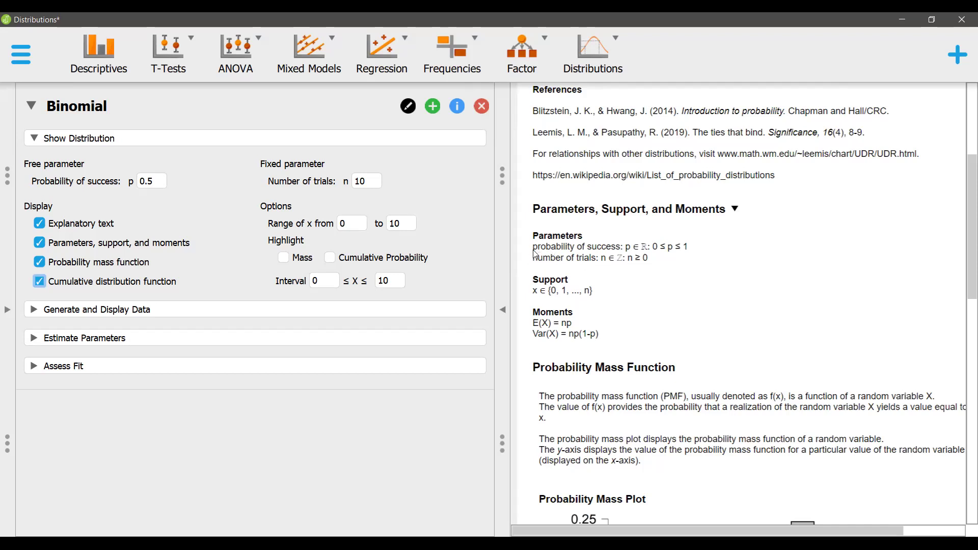
drag(533, 249, 634, 252)
click(631, 256)
scroll(564, 310, down, 1)
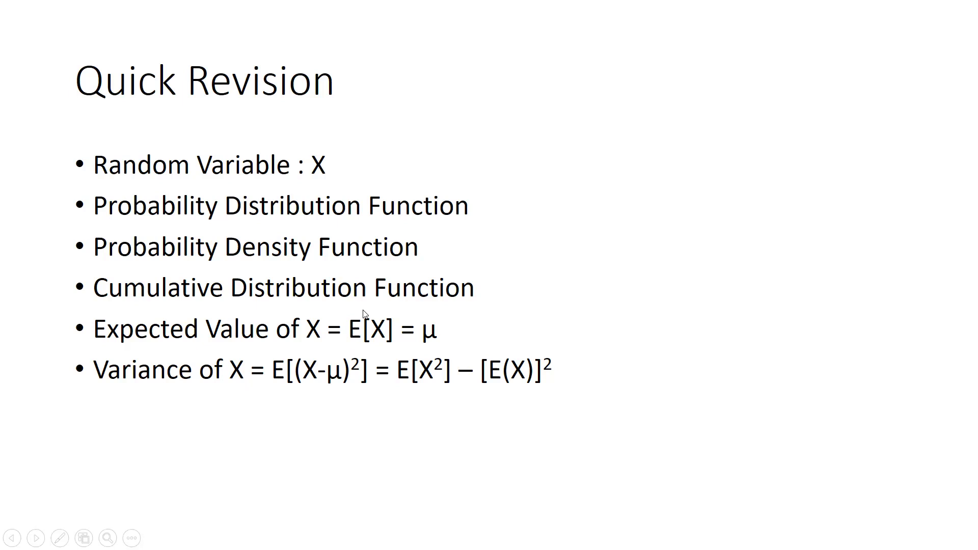
Examine the probability mass function and cumulative distribution function sections of the results
scroll(809, 338, down, 6)
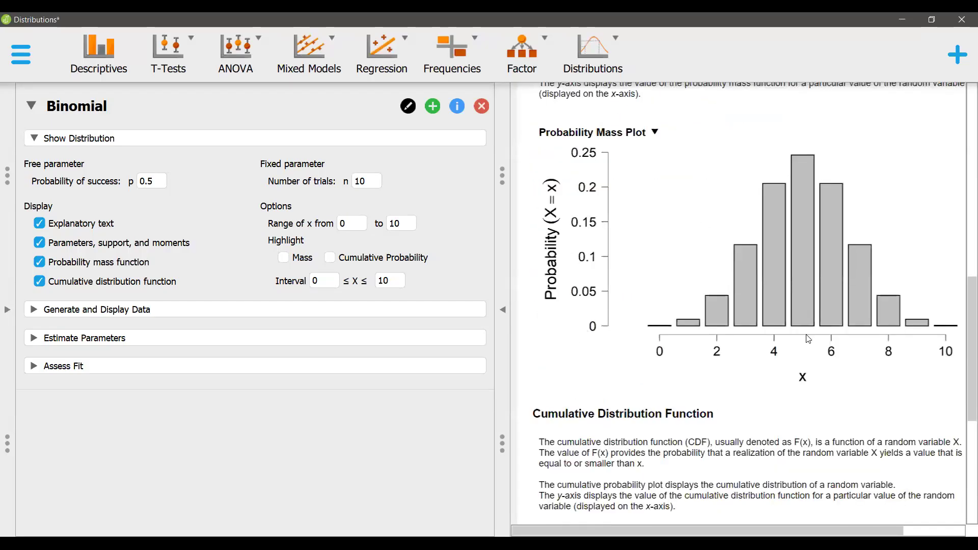
scroll(639, 282, down, 6)
scroll(702, 344, up, 10)
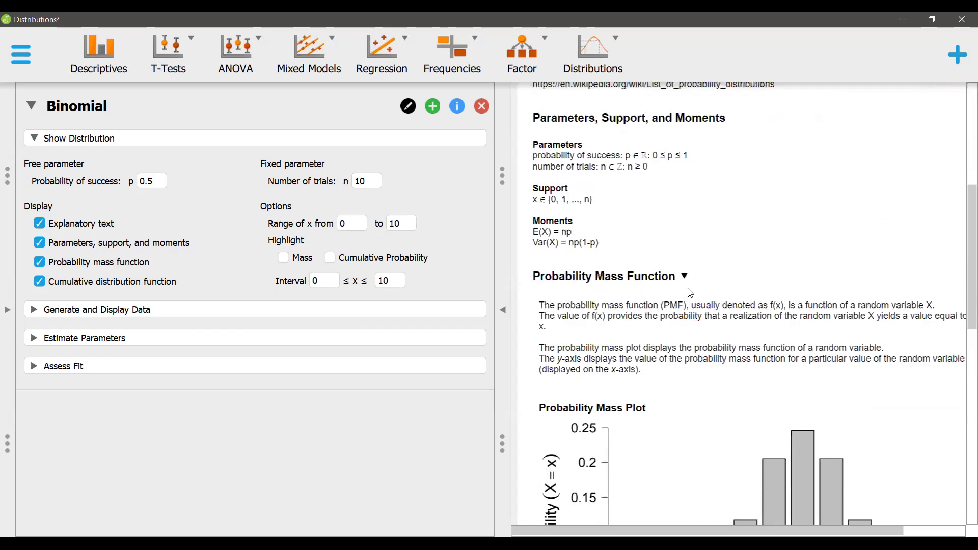
scroll(764, 377, down, 3)
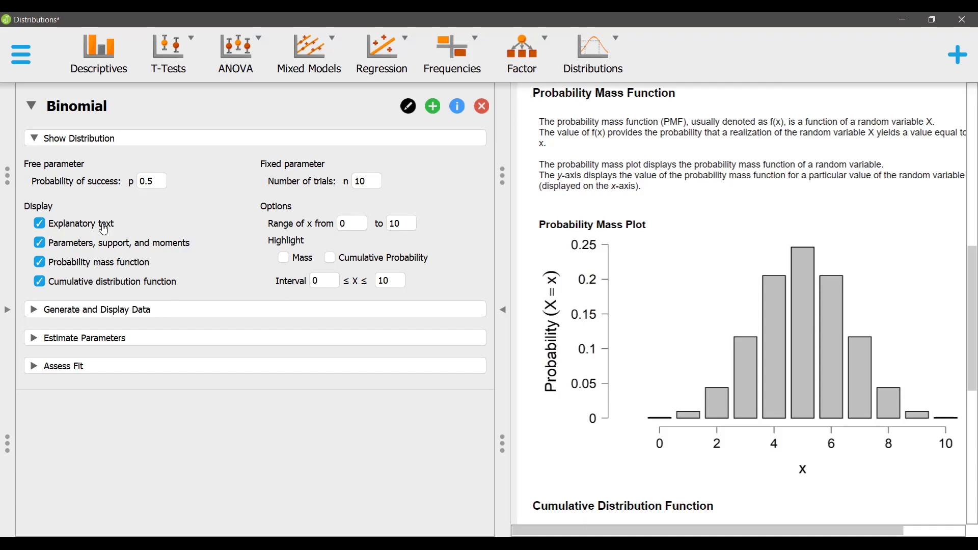
Turn off the explanatory text, parameters and moments, probability mass function and cumulative distribution function displays
click(65, 224)
click(66, 243)
click(66, 262)
click(67, 283)
Expand the data generation and display section and assign Binom10(p=0.5,n=10) as the variable from the data set
click(34, 309)
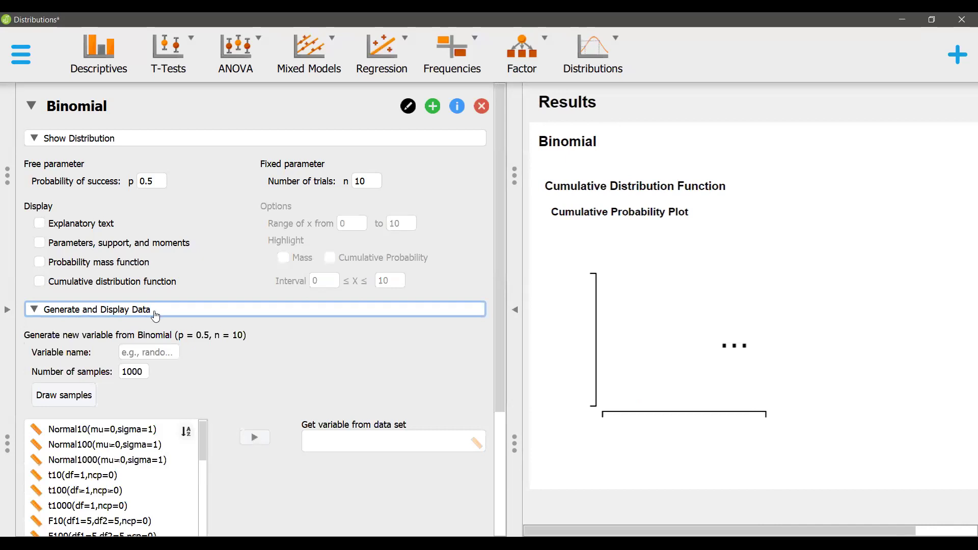
scroll(208, 403, down, 1)
scroll(219, 397, down, 3)
scroll(94, 376, down, 7)
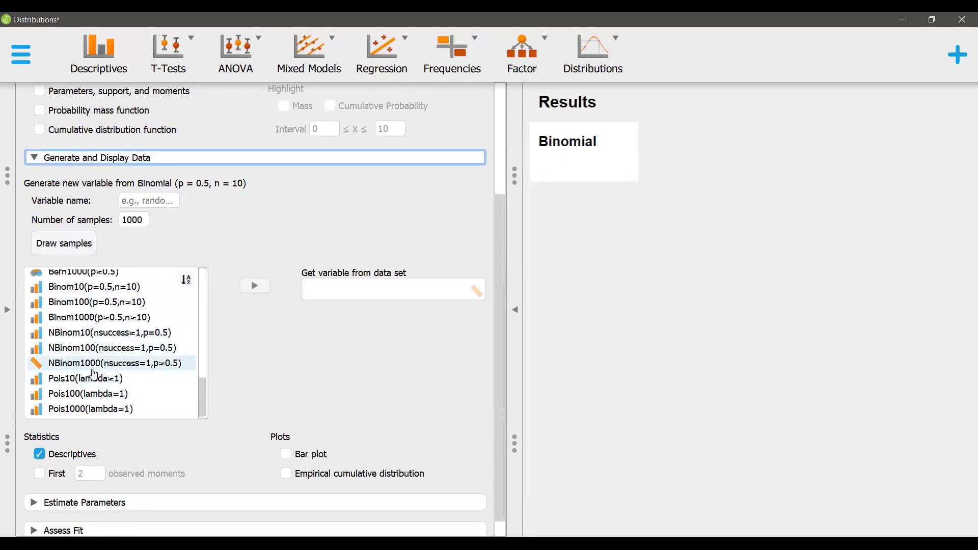
scroll(97, 367, up, 3)
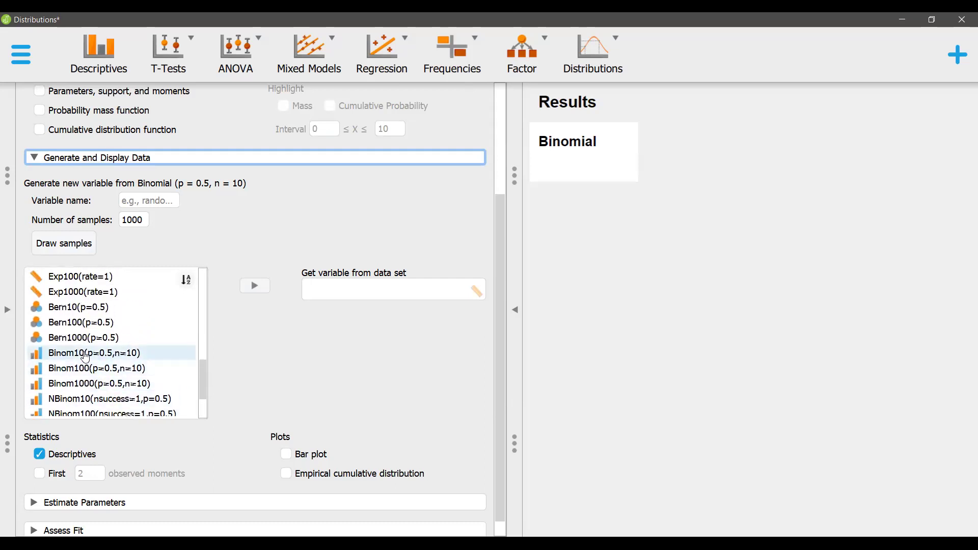
click(99, 355)
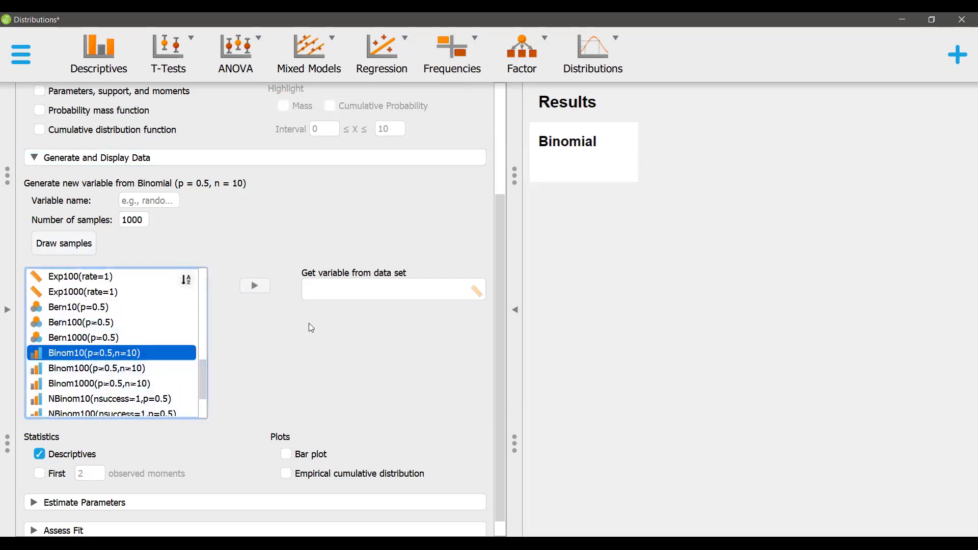
click(257, 286)
Replace the assigned variable with Binom100(p=0.5,n=10)
scroll(148, 357, down, 3)
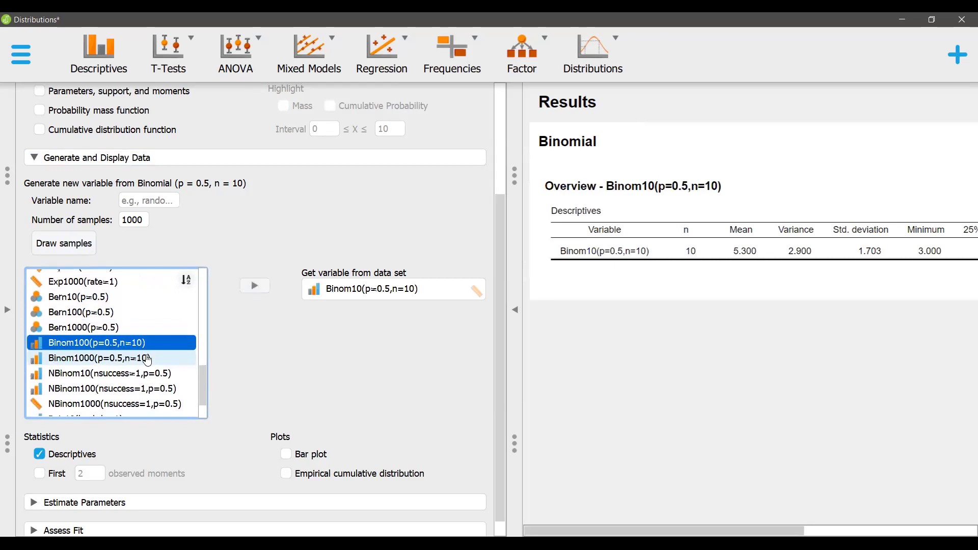
click(159, 320)
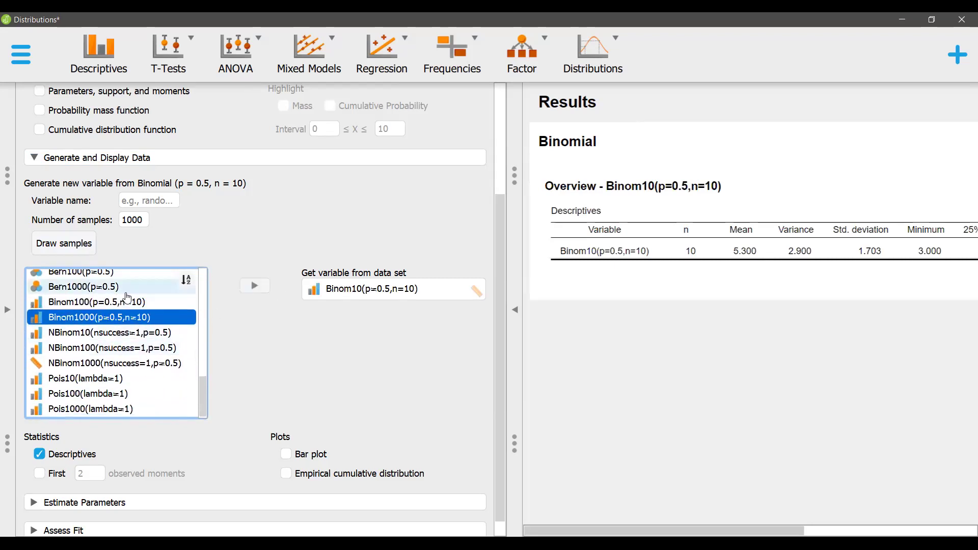
click(127, 307)
click(255, 285)
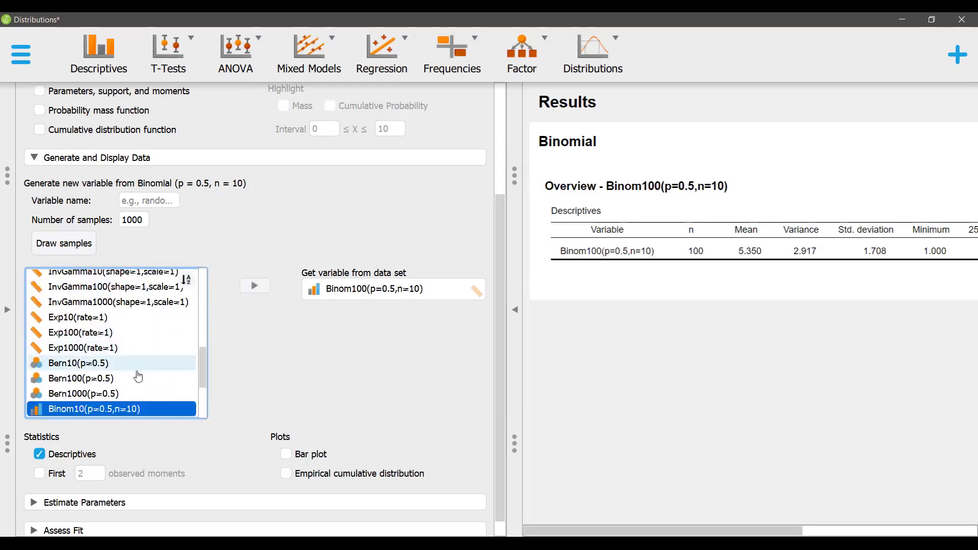
Change the assigned data set variable to Binom1000(p=0.5,n=10)
scroll(112, 342, down, 2)
click(102, 358)
click(255, 286)
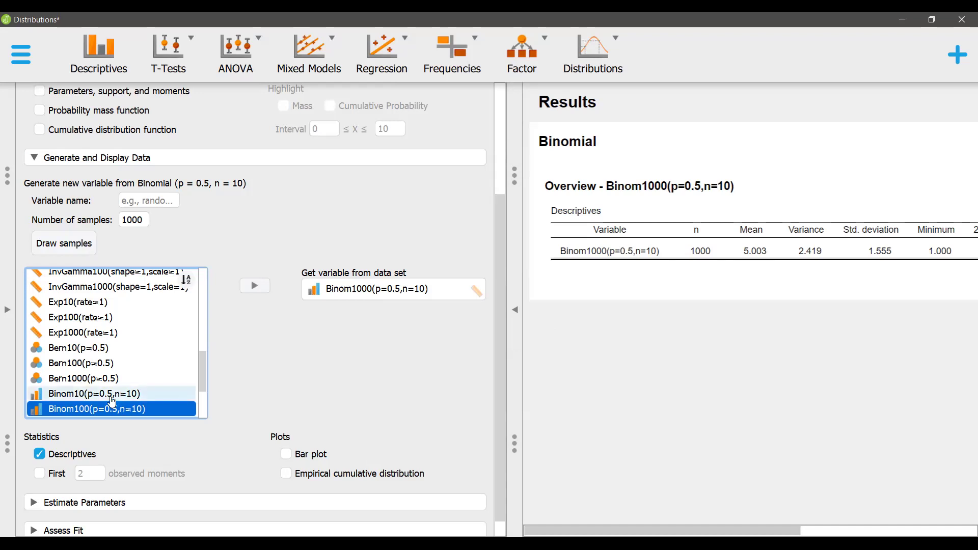
Switch the assigned variable back to Binom100(p=0.5,n=10) and view the remaining columns of its descriptives table
click(259, 293)
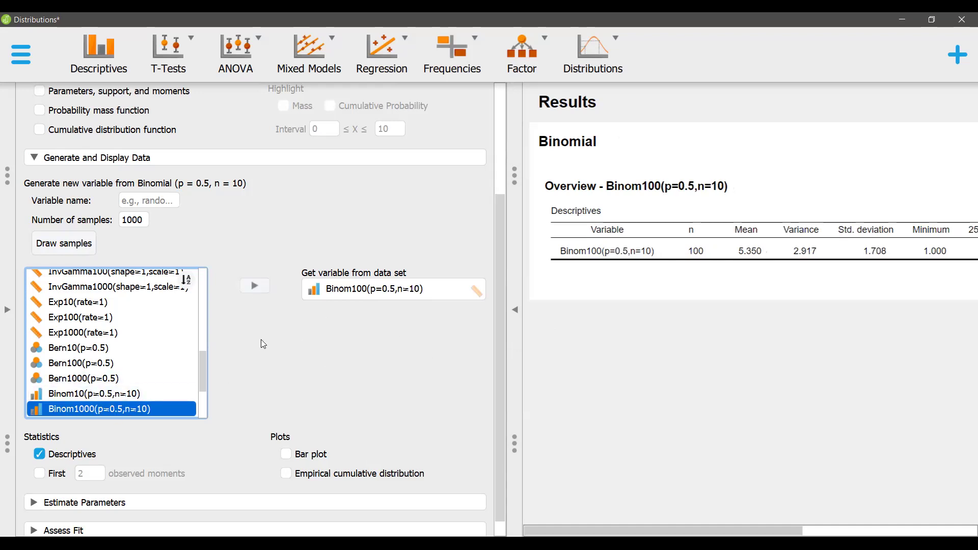
scroll(263, 344, down, 1)
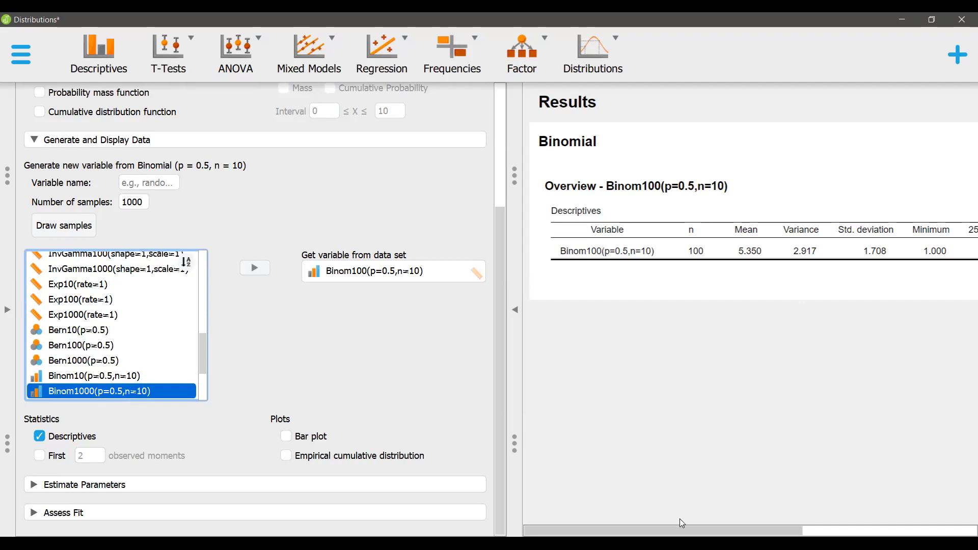
drag(680, 531, 854, 531)
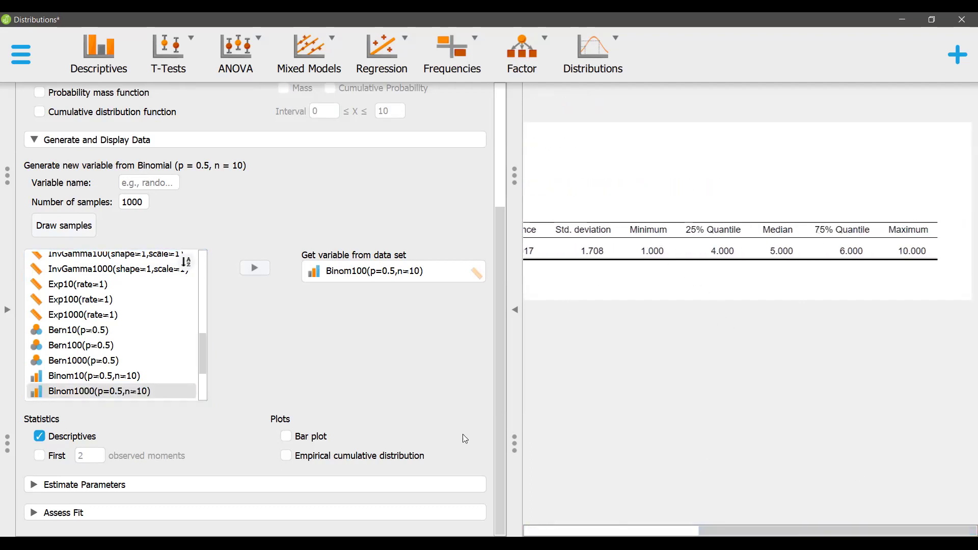
Request the observed moments with the number of moments set to 1, and view the resulting table
click(40, 456)
double_click(90, 457)
text(1)
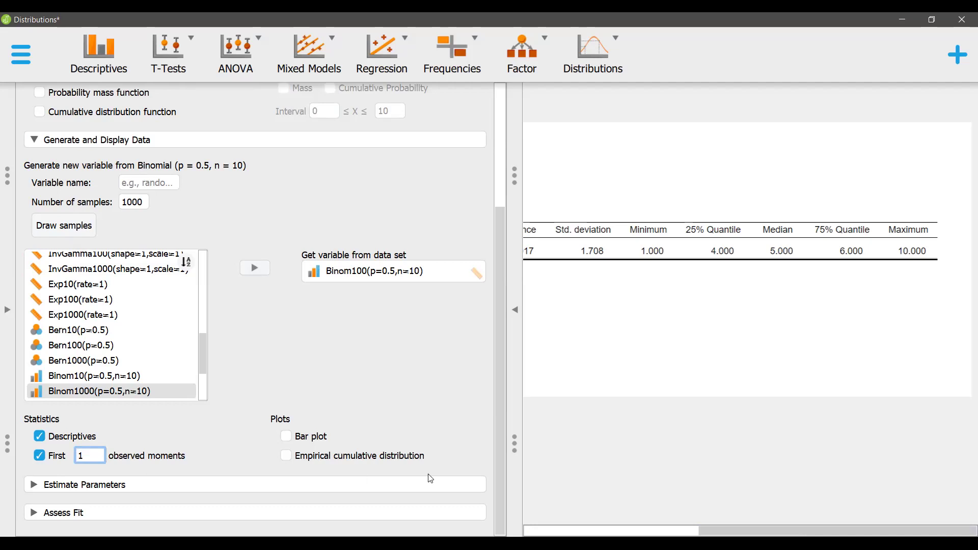
drag(733, 532, 530, 536)
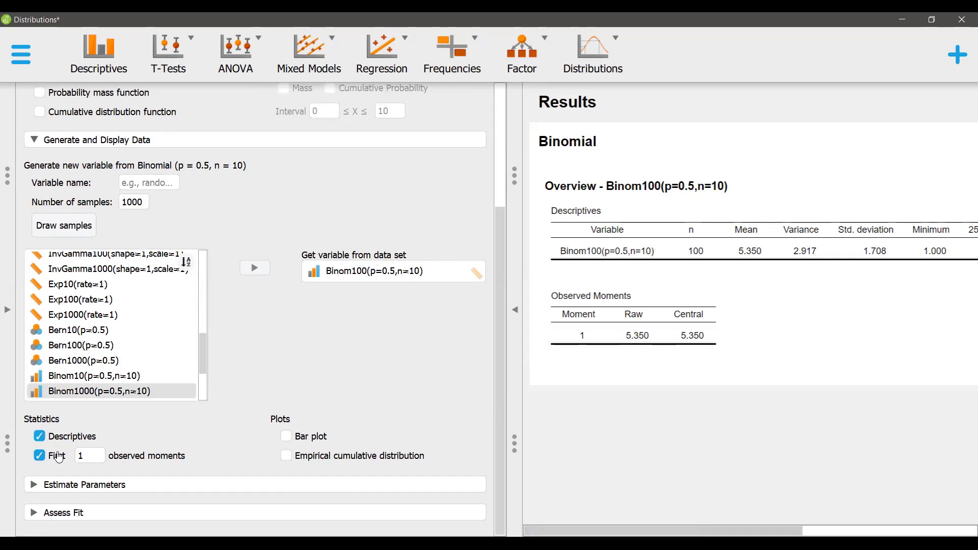
Set the number of observed moments to 2
double_click(83, 457)
key(BackSpace)
key(Return)
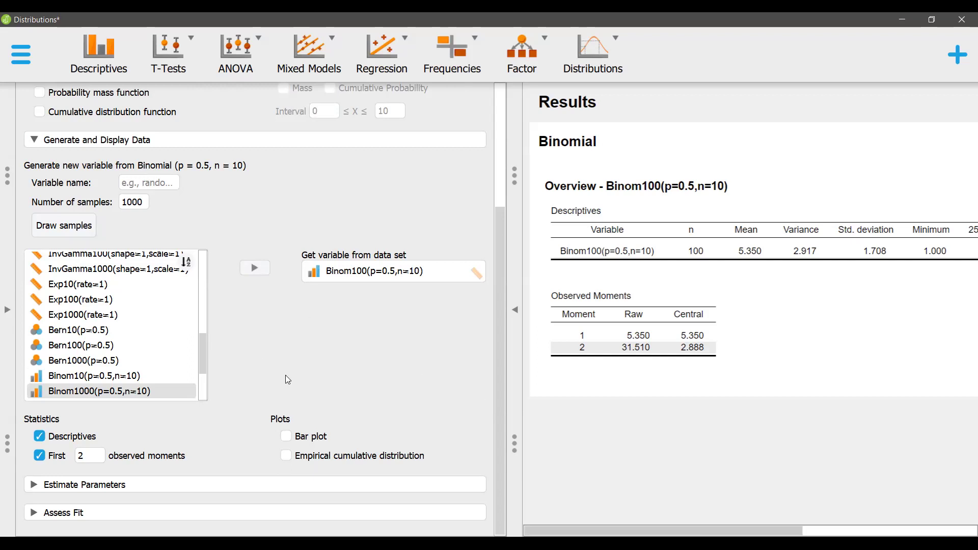
Add a bar plot and an empirical cumulative distribution plot for Binom100 and examine both
scroll(188, 367, down, 2)
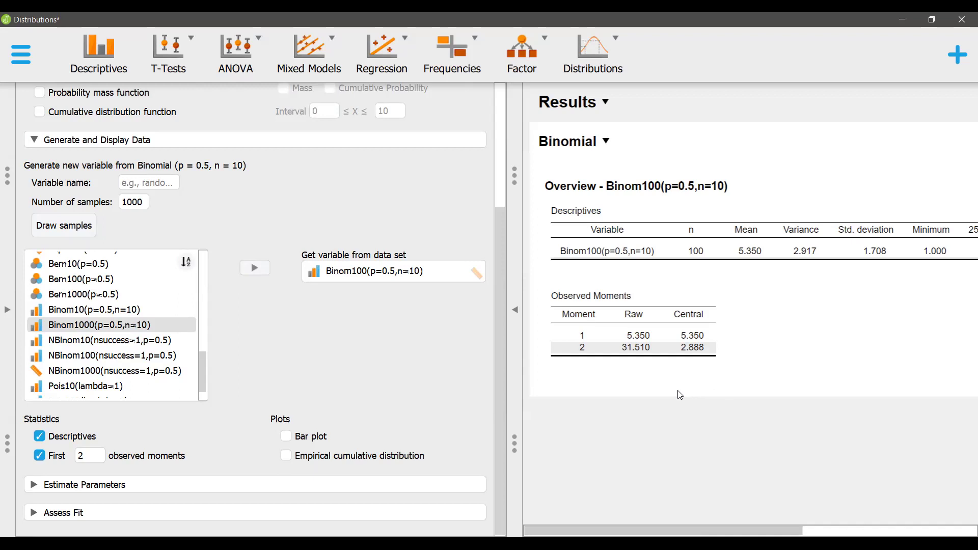
click(286, 436)
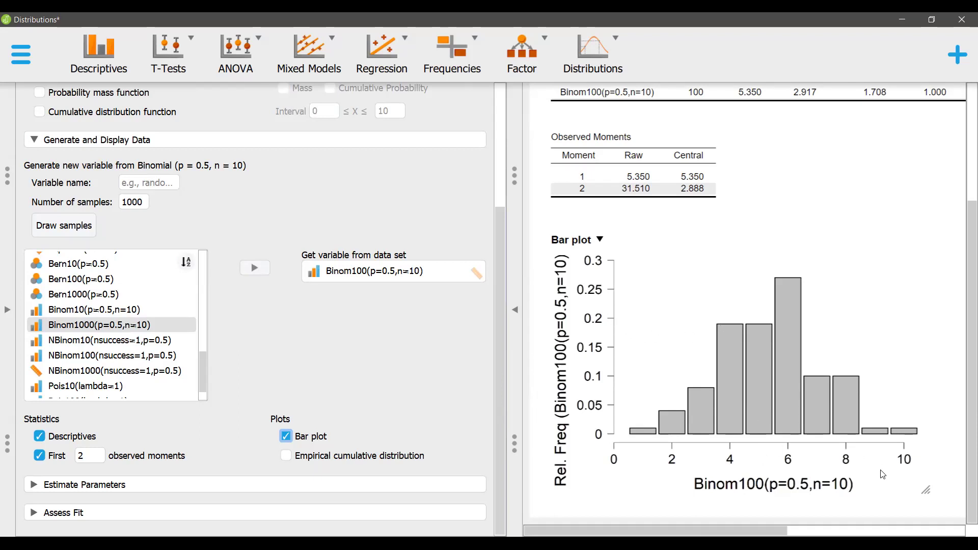
click(294, 461)
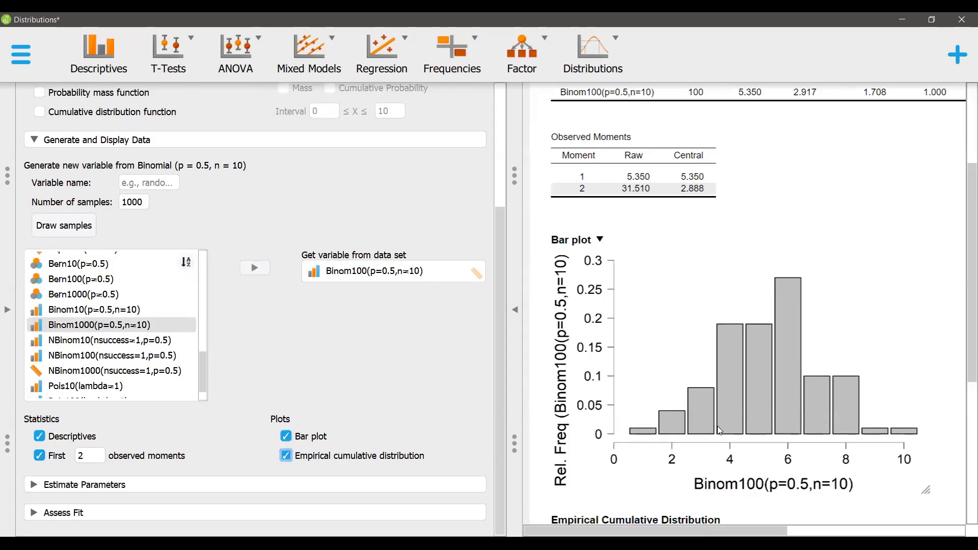
scroll(742, 264, up, 3)
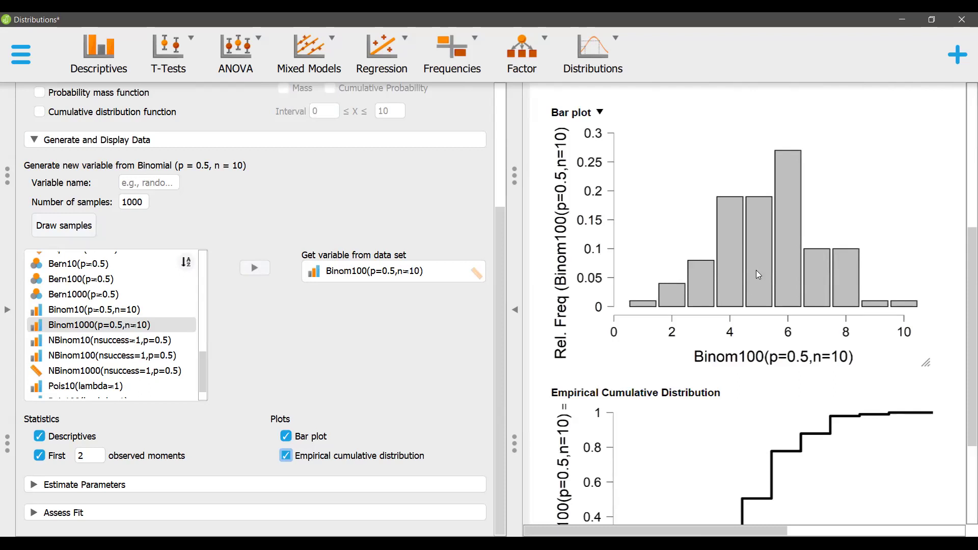
scroll(757, 271, down, 3)
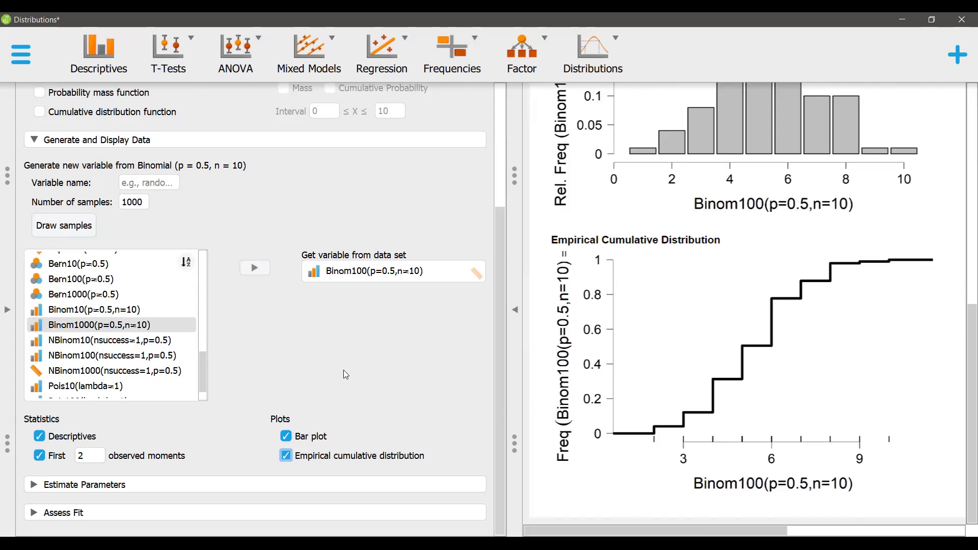
Estimate the binomial parameter by maximum likelihood and review the estimated parameters table
click(73, 487)
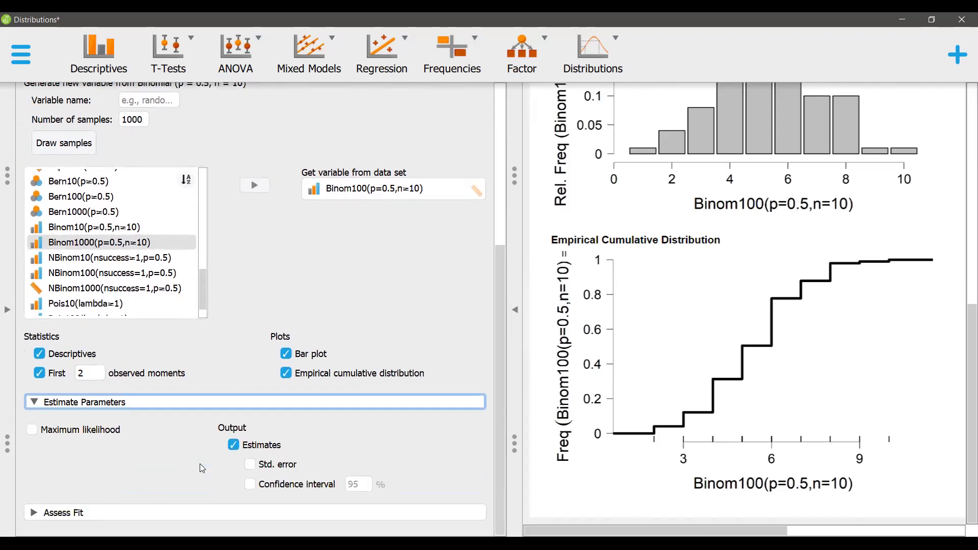
click(84, 432)
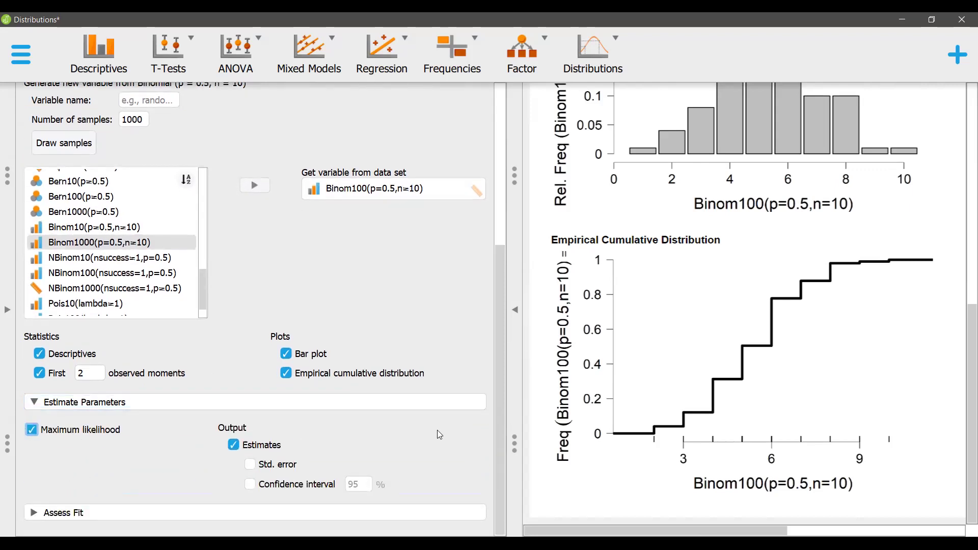
scroll(636, 459, up, 10)
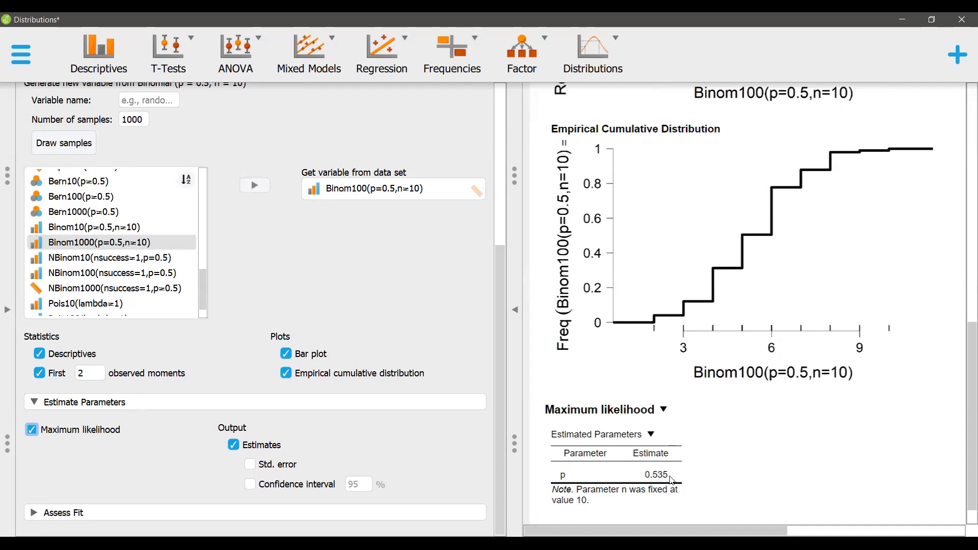
scroll(707, 454, up, 4)
scroll(691, 462, down, 4)
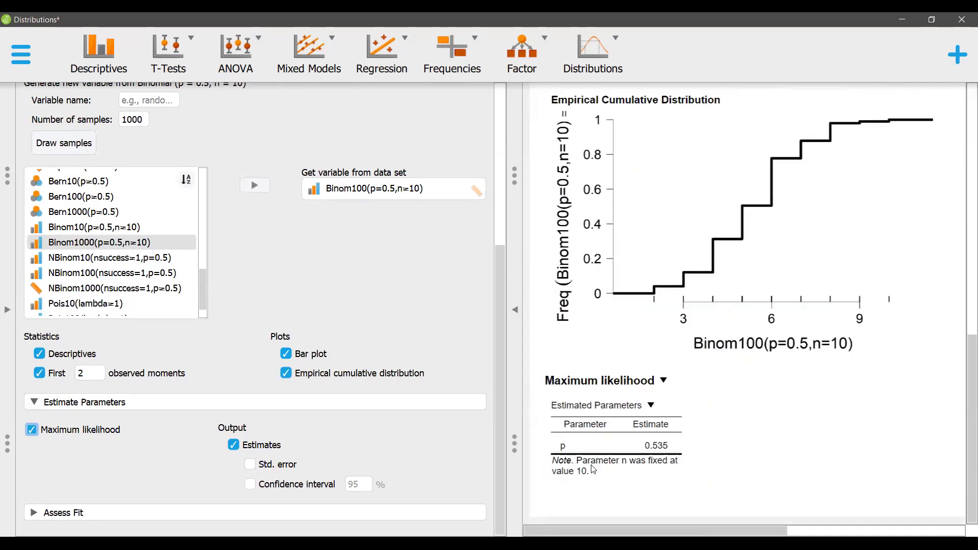
Set the fixed number of trials to 100 and compare the maximum likelihood estimate of p with the sample mean
scroll(285, 318, up, 5)
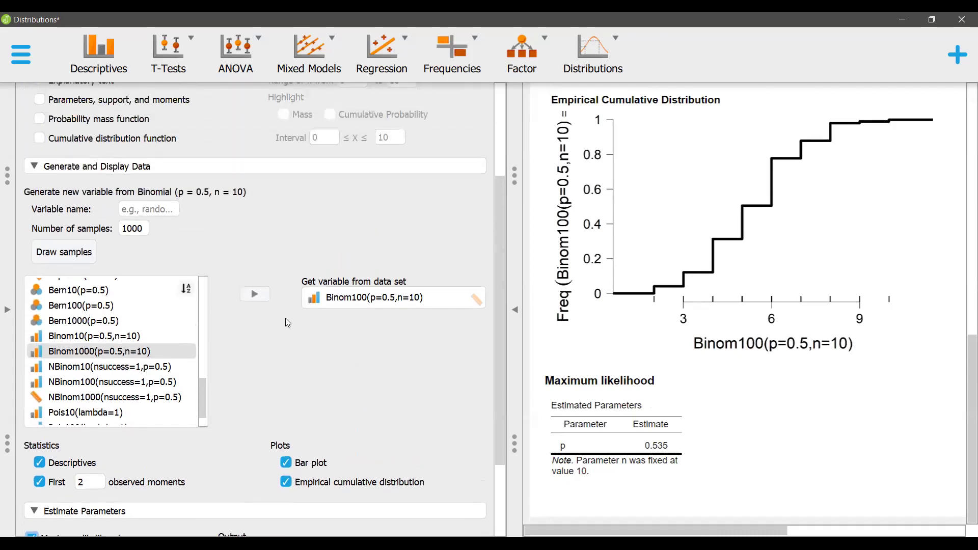
click(371, 187)
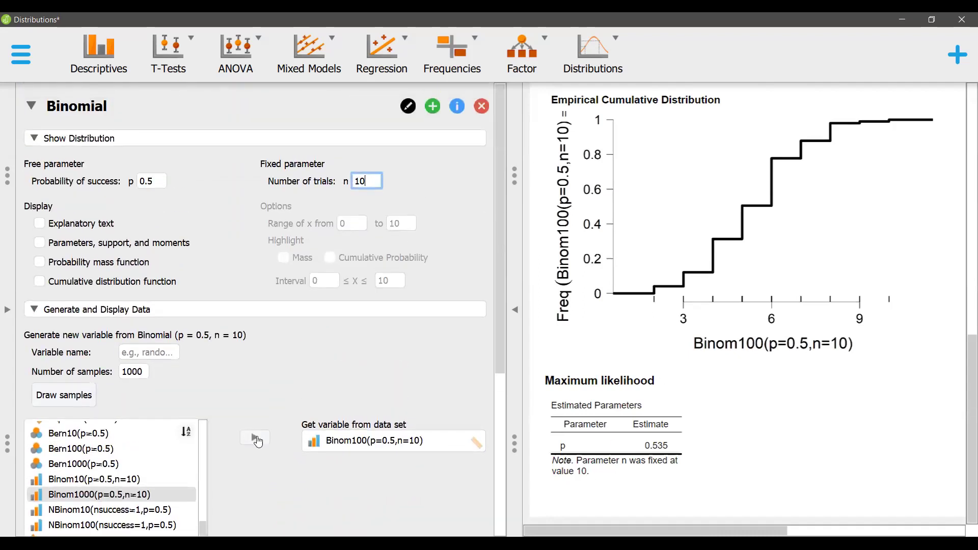
text(0)
key(Tab)
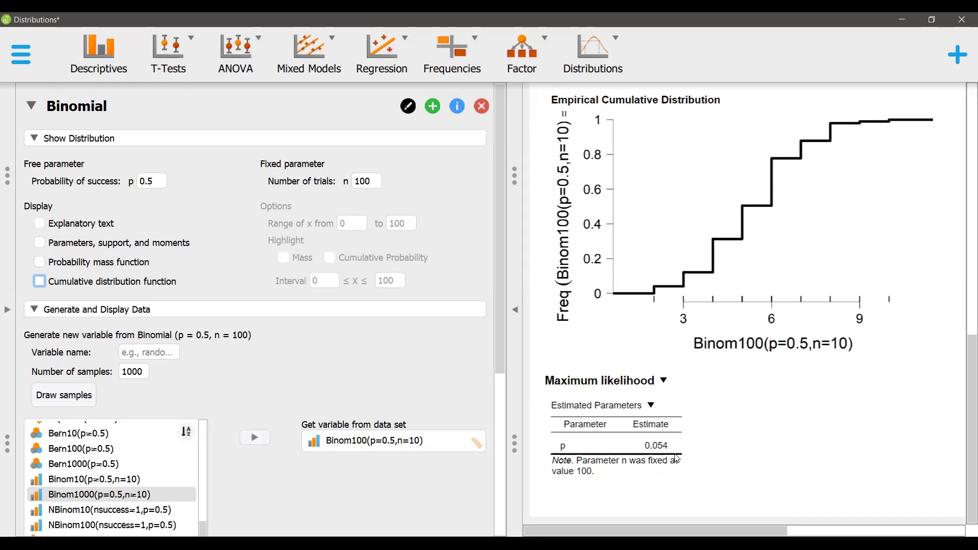
scroll(676, 468, up, 10)
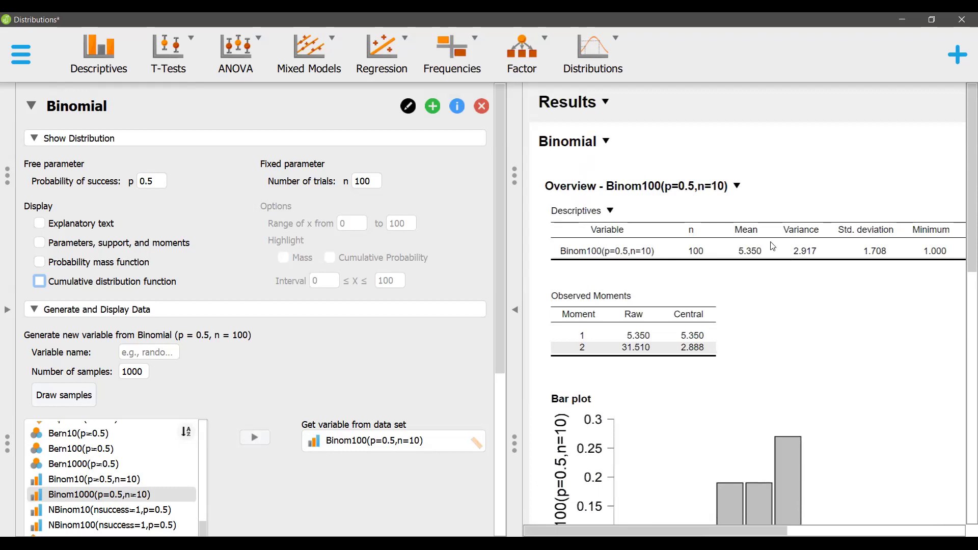
scroll(728, 383, down, 10)
scroll(696, 430, down, 2)
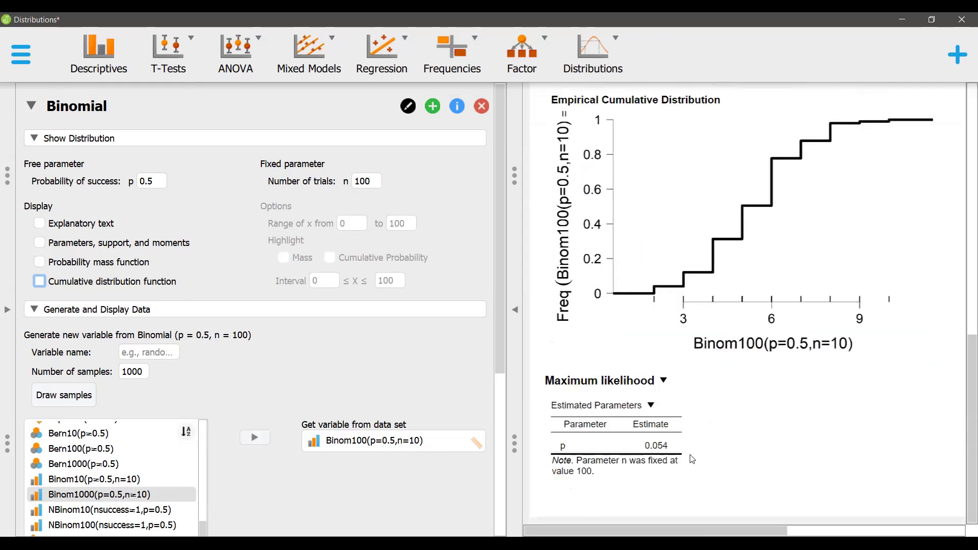
scroll(703, 366, up, 10)
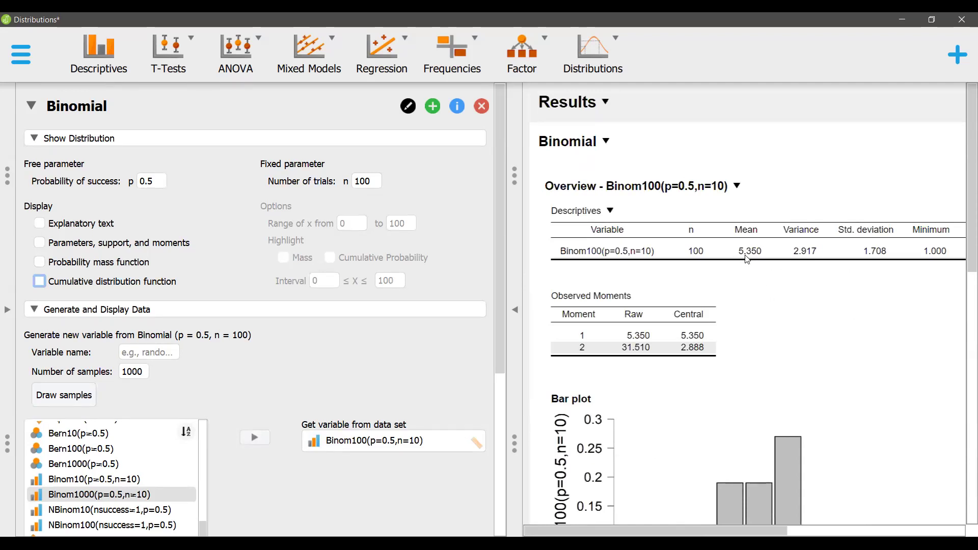
scroll(675, 453, down, 10)
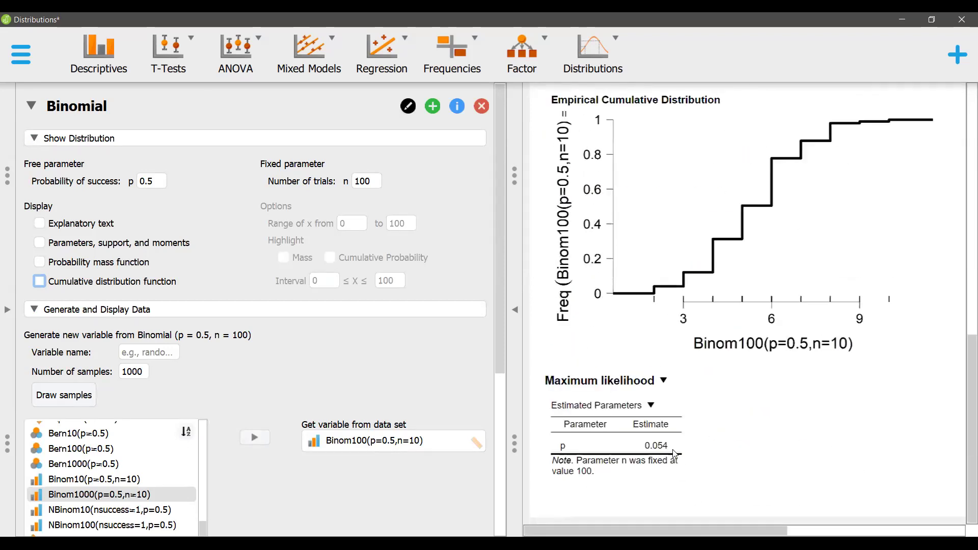
Add the standard error and the 95% confidence interval to the estimated parameters output
scroll(272, 445, down, 5)
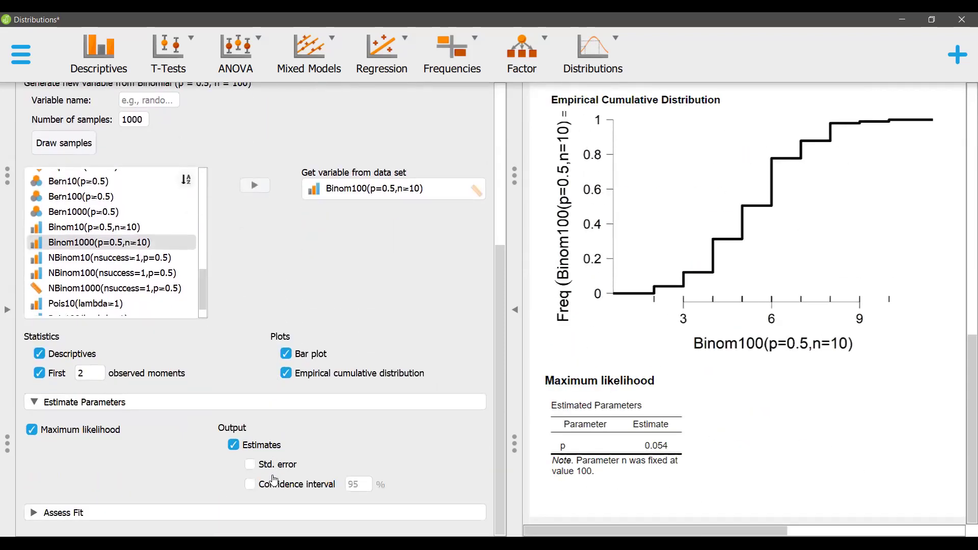
click(250, 464)
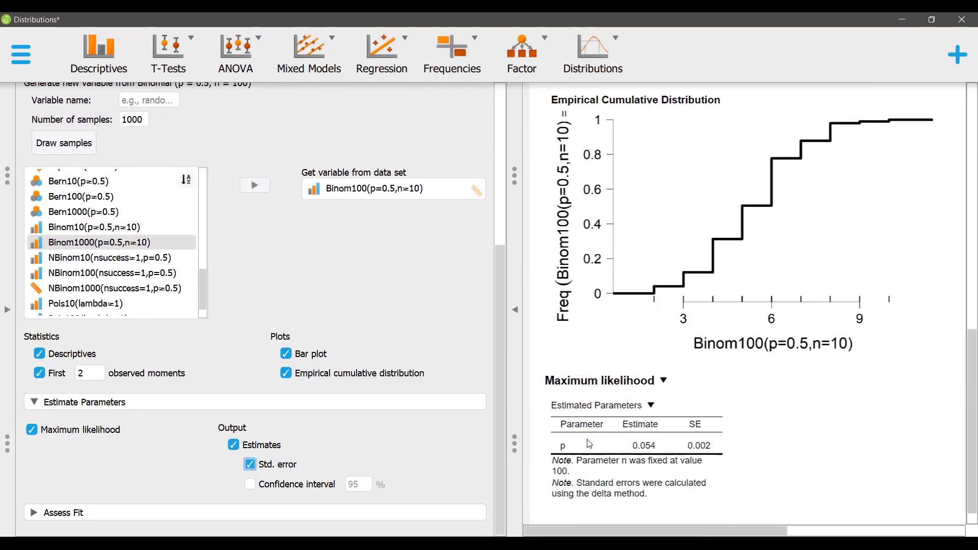
click(250, 485)
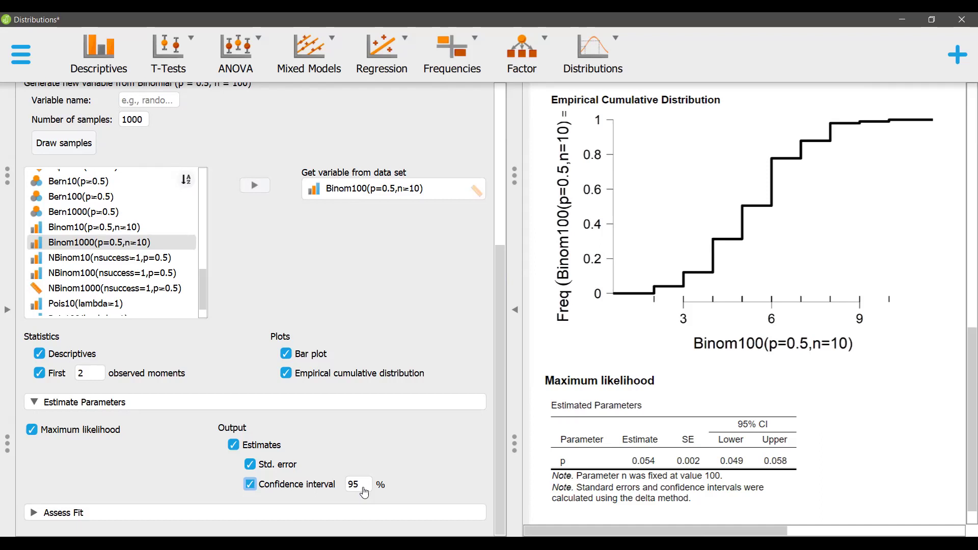
Assess the fit with the histogram vs. theoretical pmf and empirical vs. theoretical cdf plots
click(85, 514)
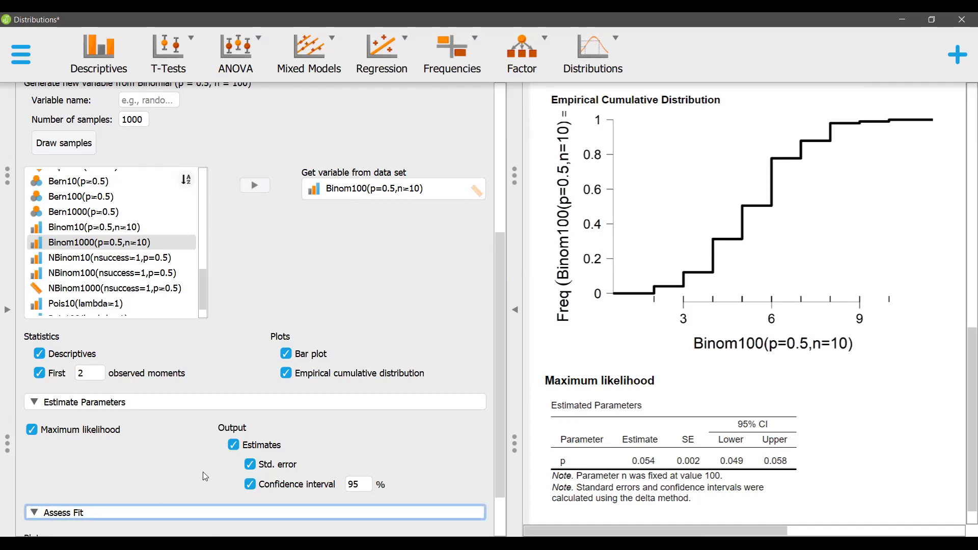
scroll(206, 477, down, 2)
click(81, 494)
click(84, 512)
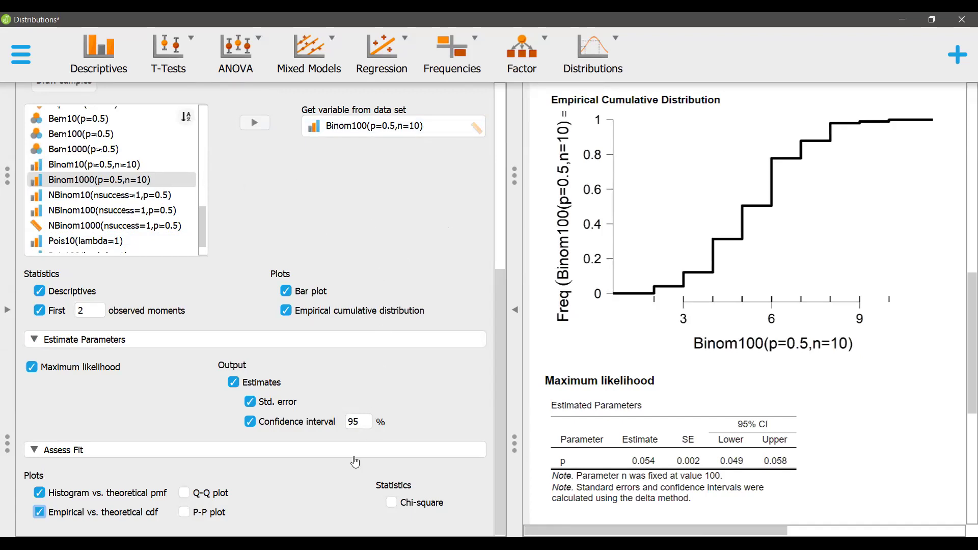
scroll(708, 439, down, 6)
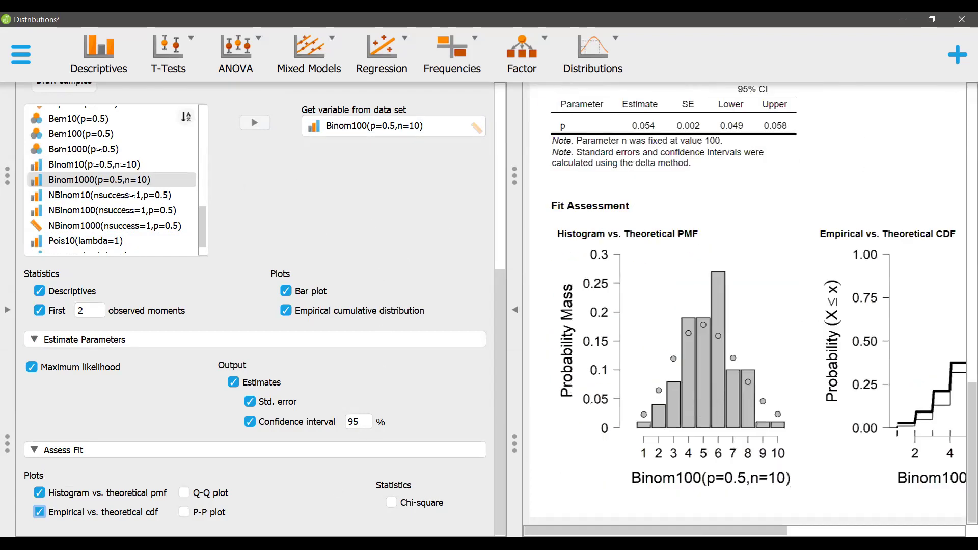
Add the chi-square statistic and the Q-Q and P-P plots to the fit assessment, and review the fit statistics
click(391, 502)
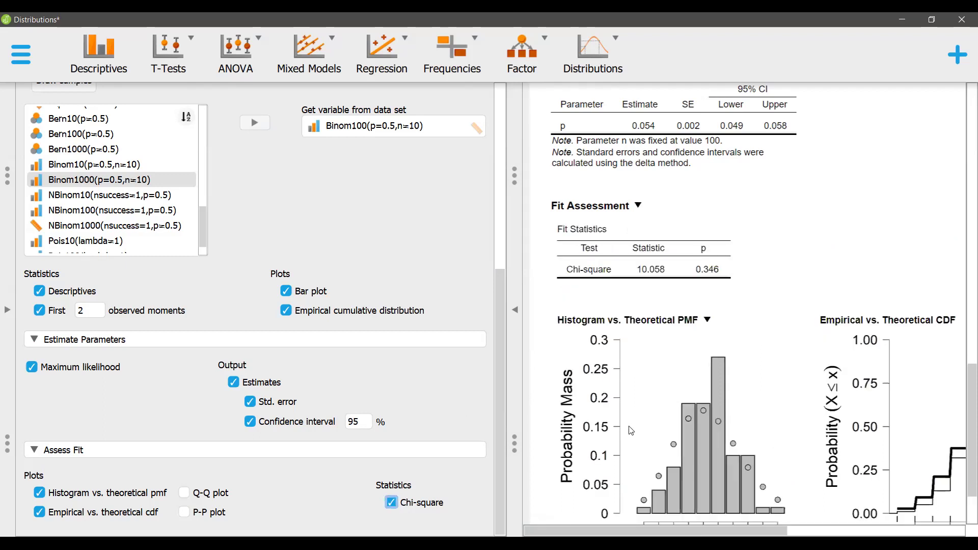
scroll(658, 472, up, 4)
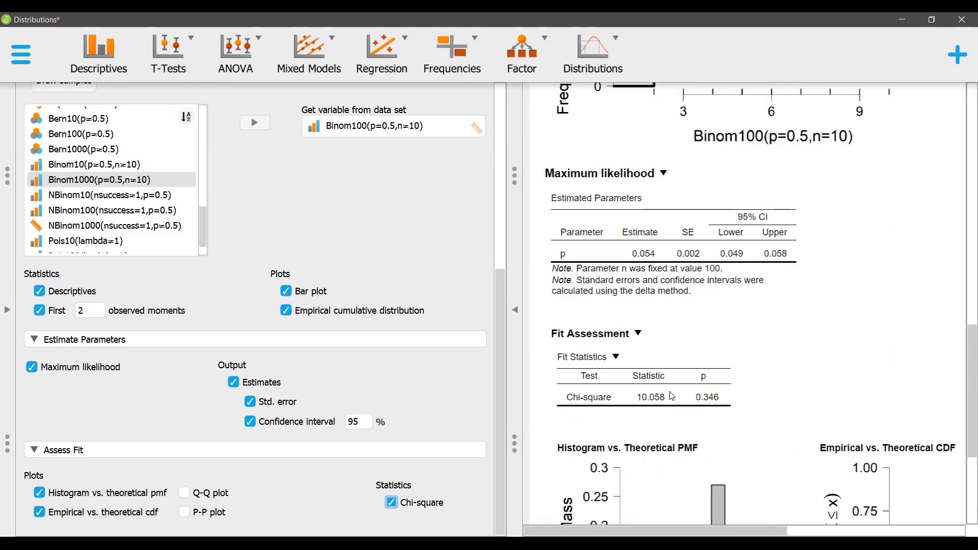
scroll(605, 279, up, 1)
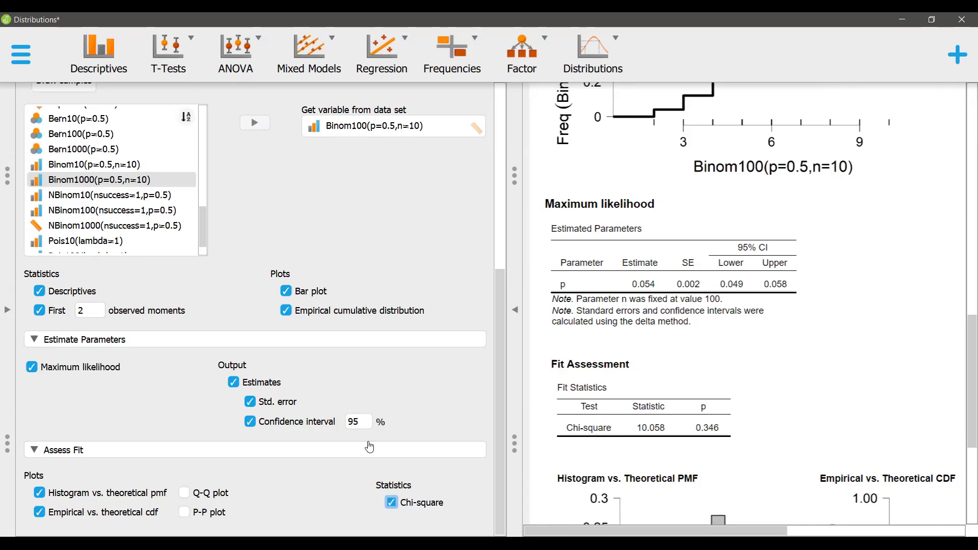
scroll(189, 512, up, 5)
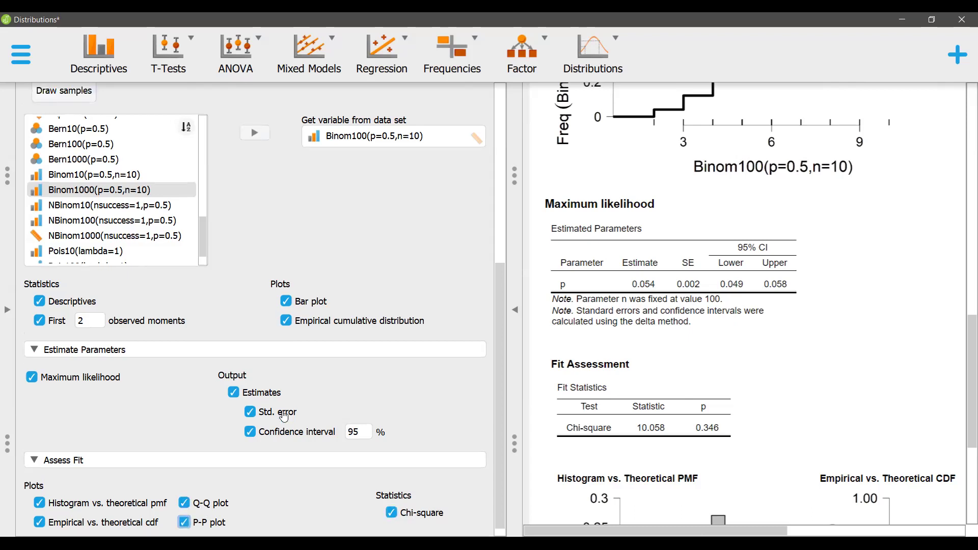
scroll(284, 417, up, 1)
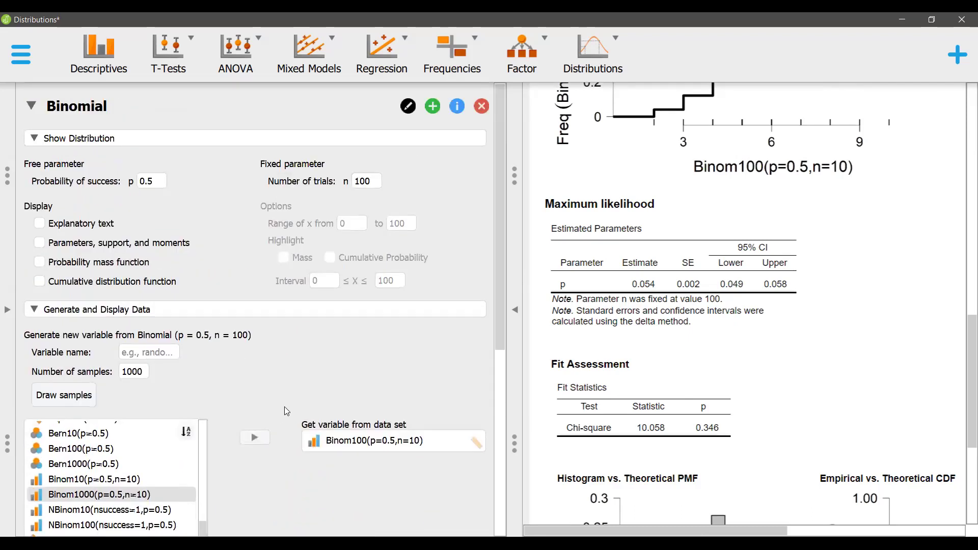